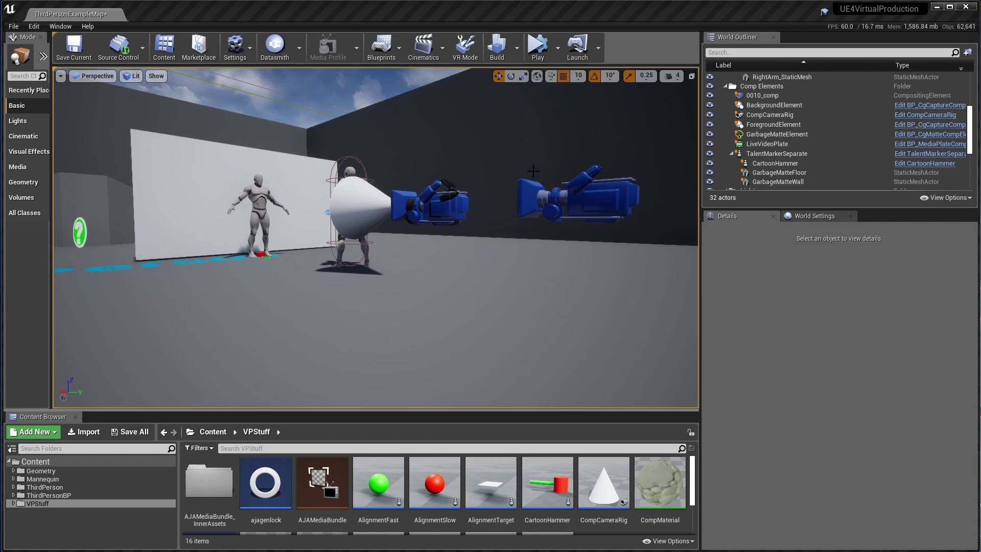
Choose Simulate from the toolbar's Play dropdown to run the level in the editor.
{"action": "left_click", "coordinate": [559, 51]}
{"action": "left_click", "coordinate": [586, 133]}
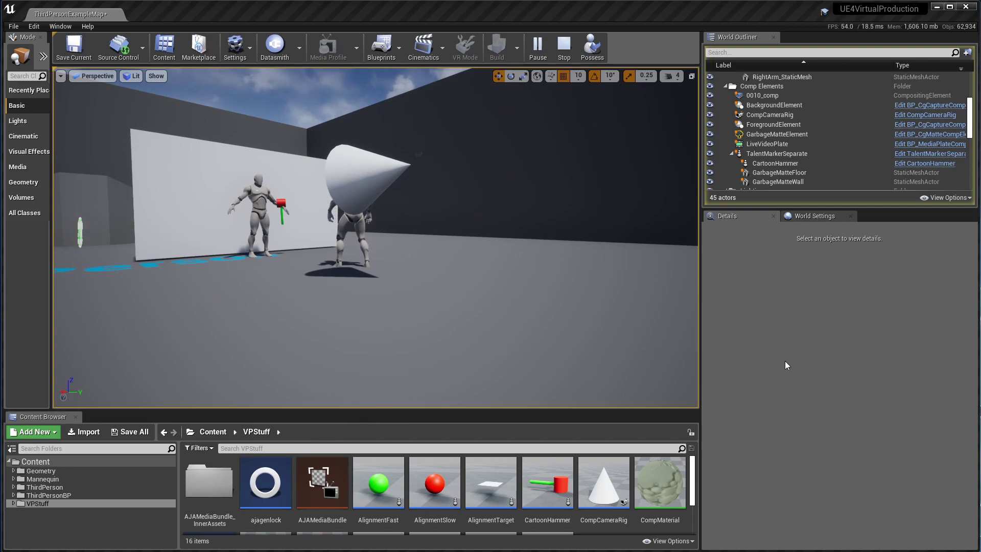
Select LiveVideoPlate and start the eyedropper for its Chroma Keying key colour.
{"action": "left_click", "coordinate": [775, 147]}
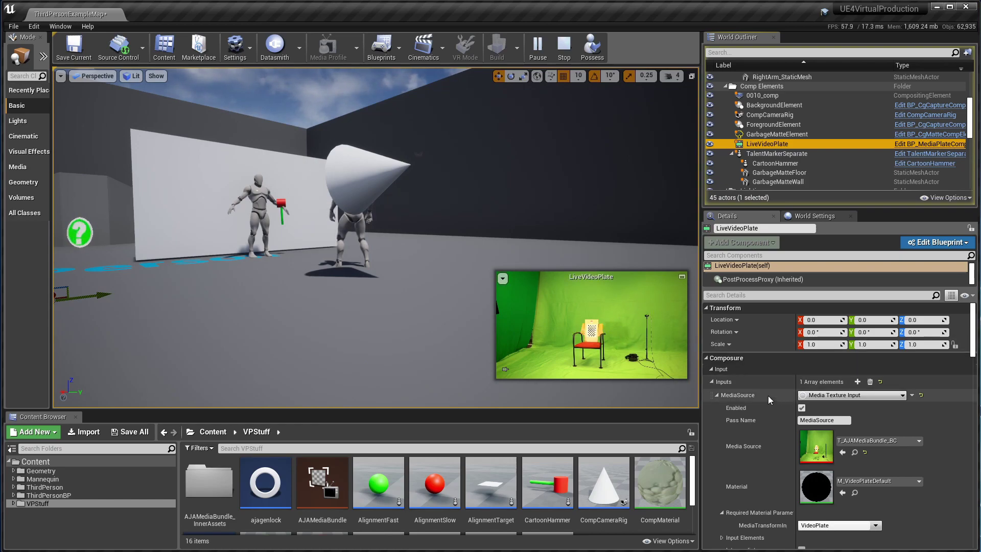
{"action": "left_click_drag", "start_coordinate": [973, 349], "coordinate": [976, 378]}
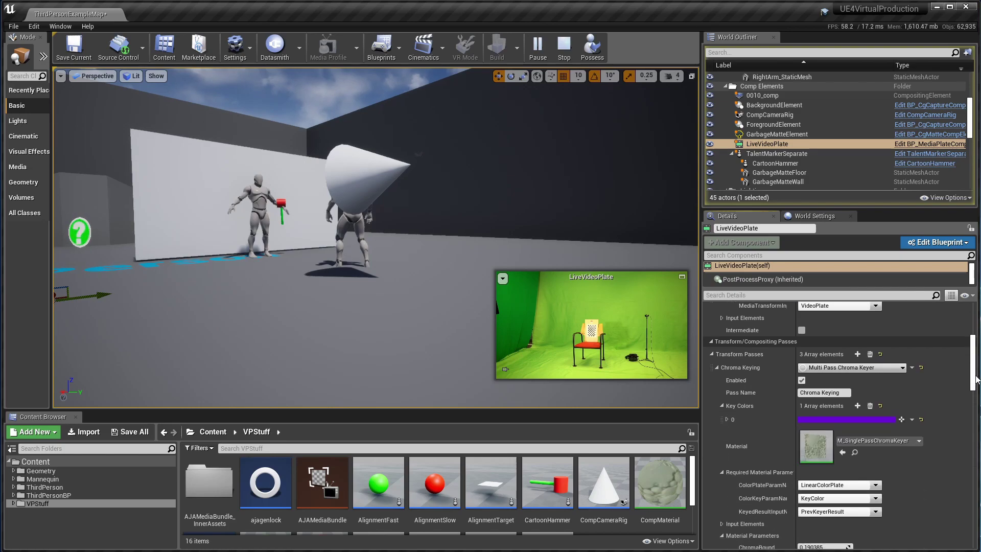
{"action": "left_click", "coordinate": [902, 420]}
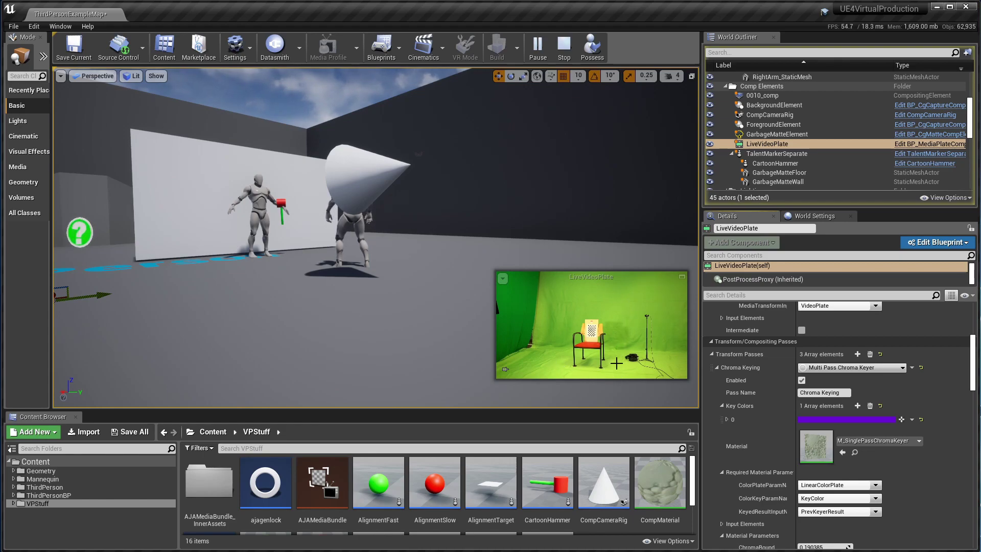
Sample the green screen as LiveVideoPlate's key colour and accept it.
{"action": "left_click", "coordinate": [902, 420]}
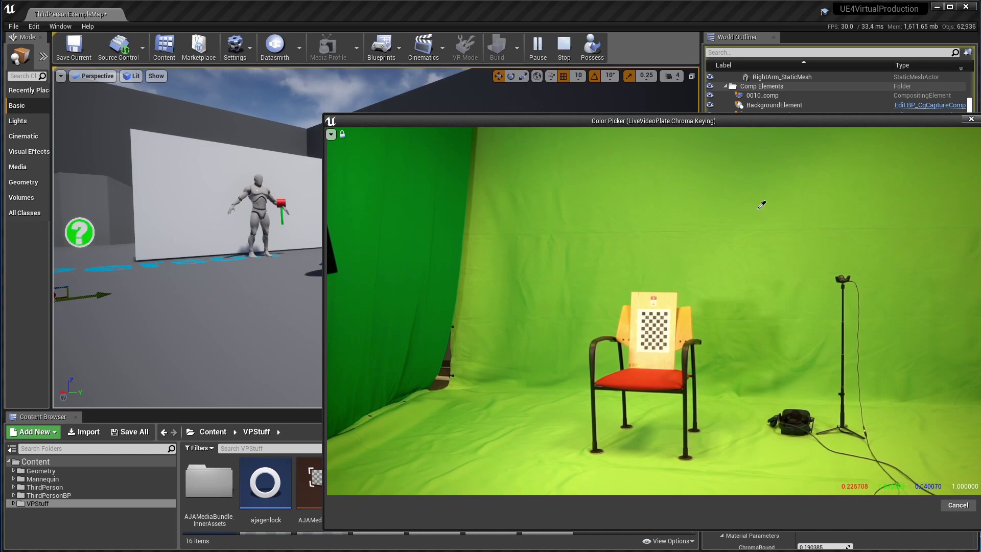
{"action": "left_click", "coordinate": [539, 180]}
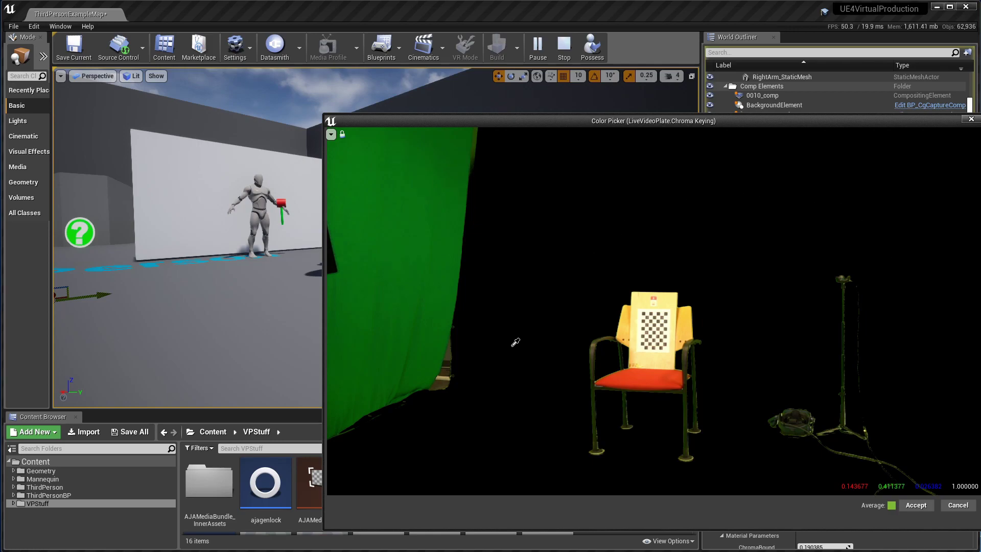
{"action": "left_click", "coordinate": [920, 507]}
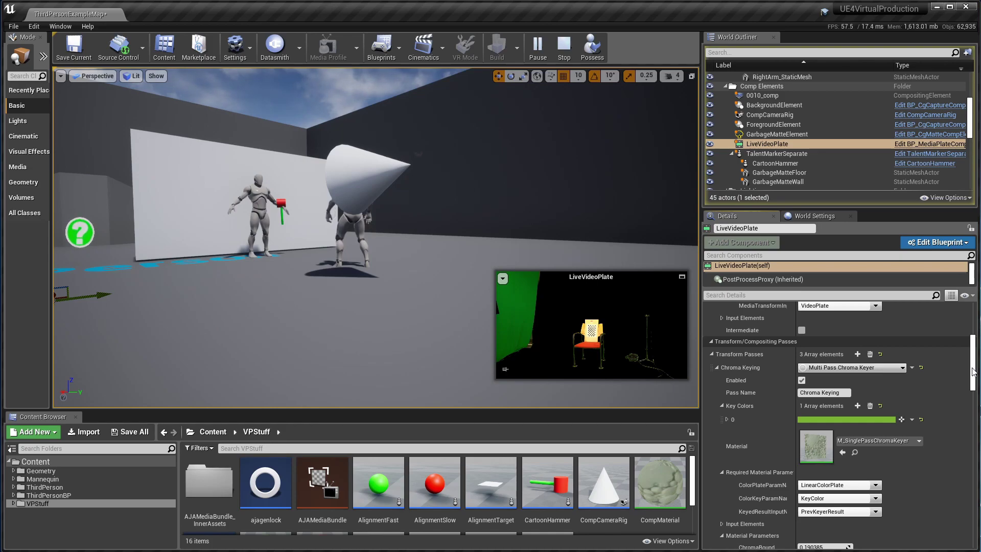
Enable the Erode and Despill compositing passes on LiveVideoPlate.
{"action": "left_click_drag", "start_coordinate": [973, 372], "coordinate": [975, 443]}
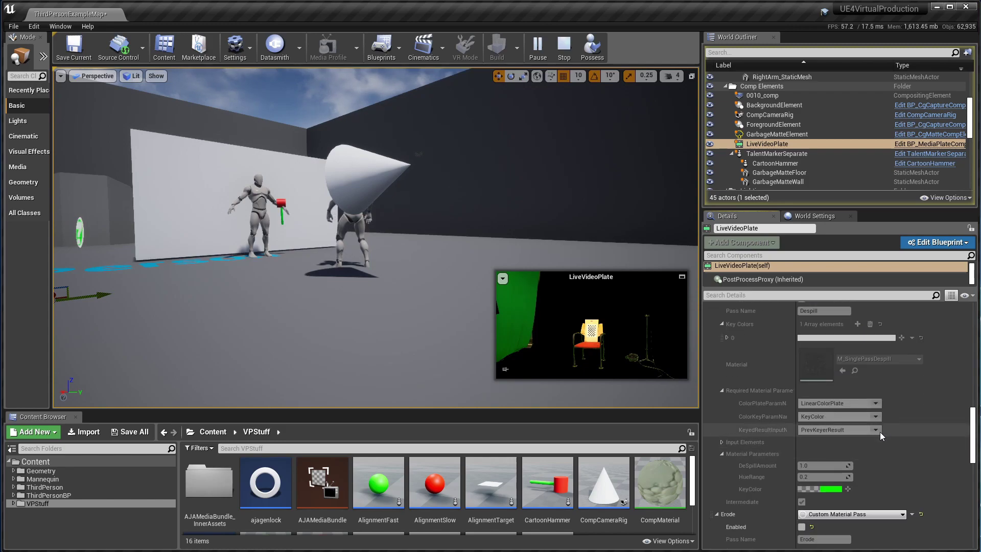
{"action": "left_click", "coordinate": [802, 528]}
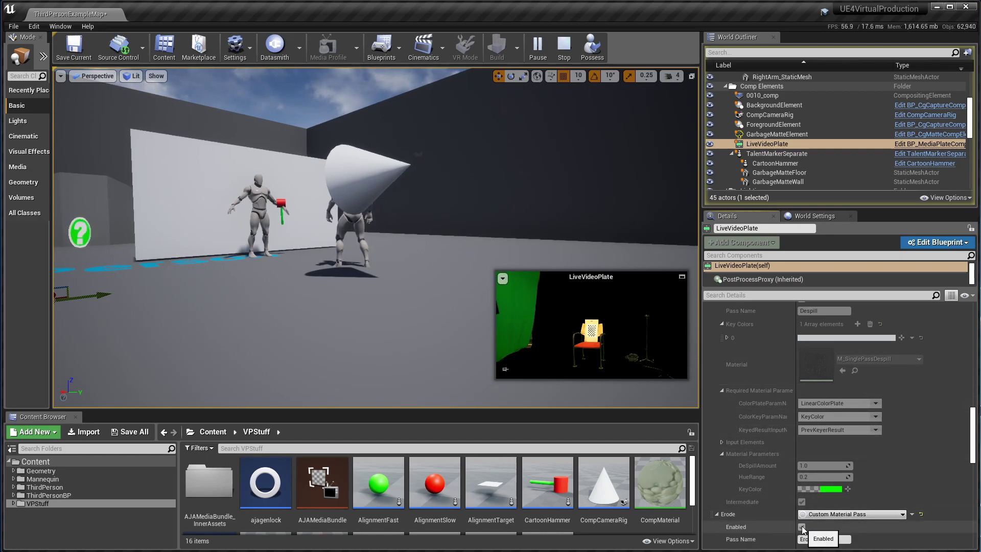
{"action": "left_click", "coordinate": [802, 529]}
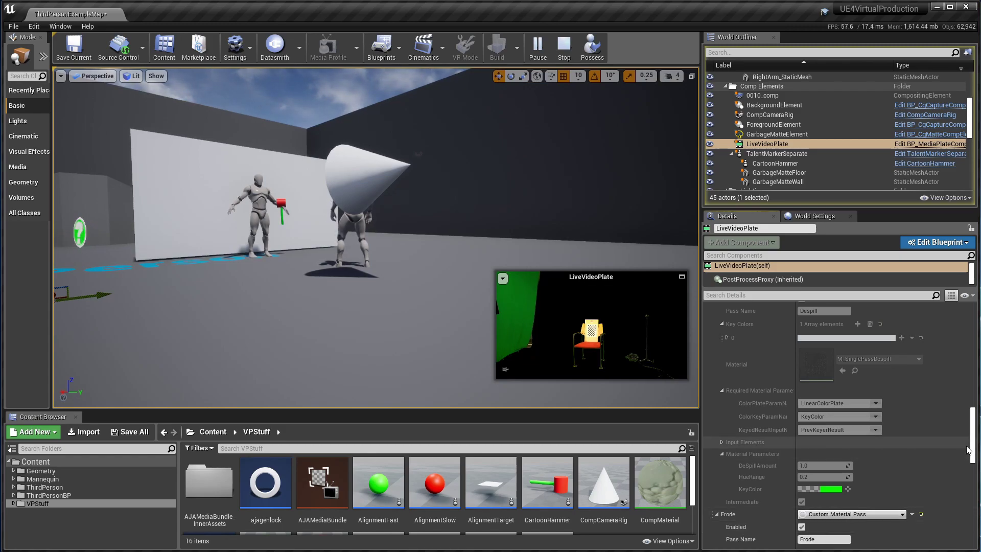
{"action": "scroll", "coordinate": [972, 449], "scroll_direction": "up", "scroll_amount": 5}
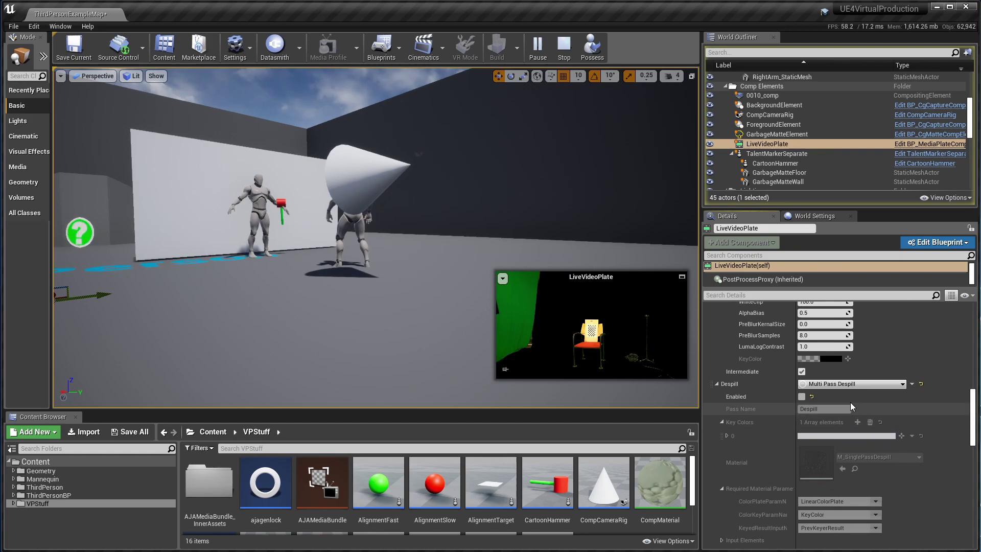
{"action": "left_click", "coordinate": [802, 396]}
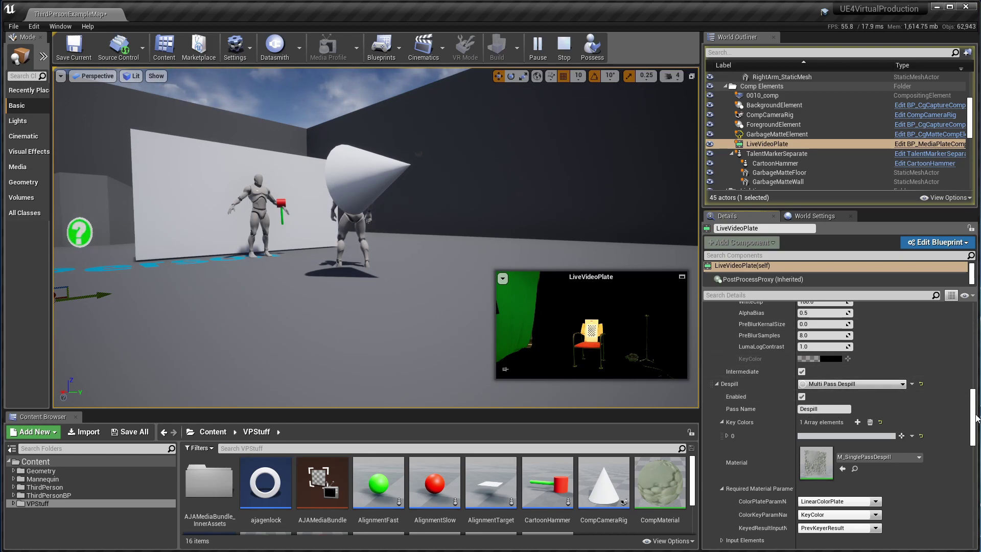
{"action": "left_click_drag", "start_coordinate": [972, 418], "coordinate": [972, 332]}
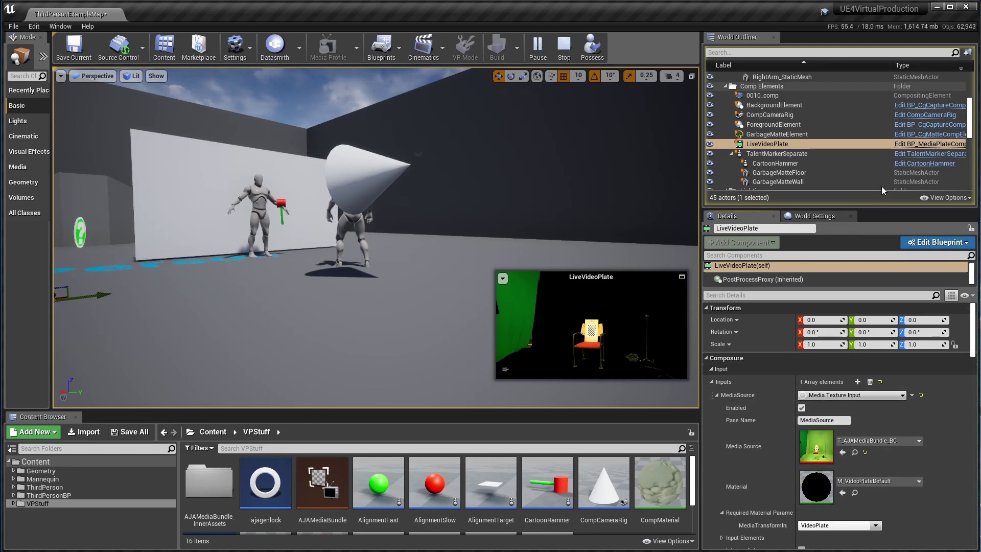
{"action": "left_click", "coordinate": [803, 137]}
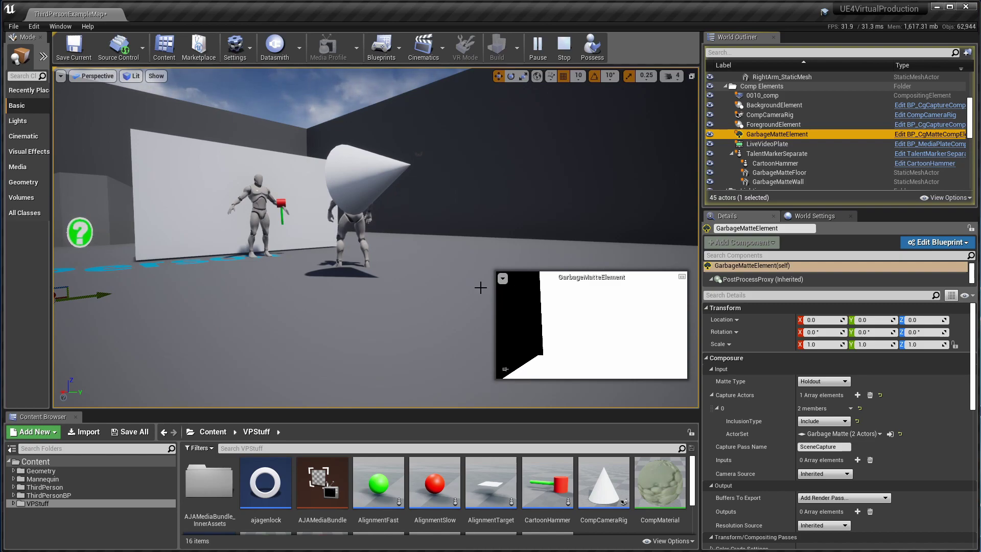
{"action": "left_click", "coordinate": [772, 145]}
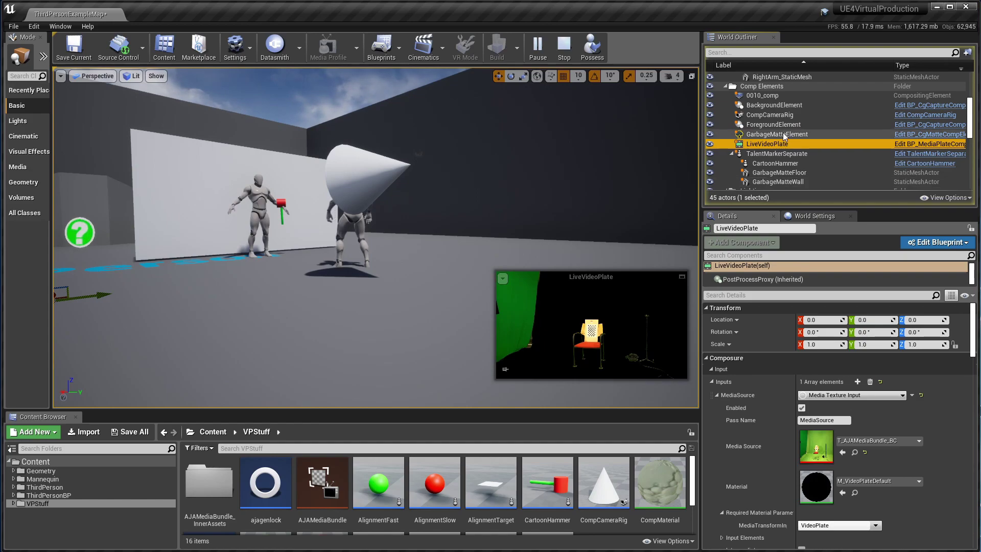
{"action": "left_click", "coordinate": [777, 135]}
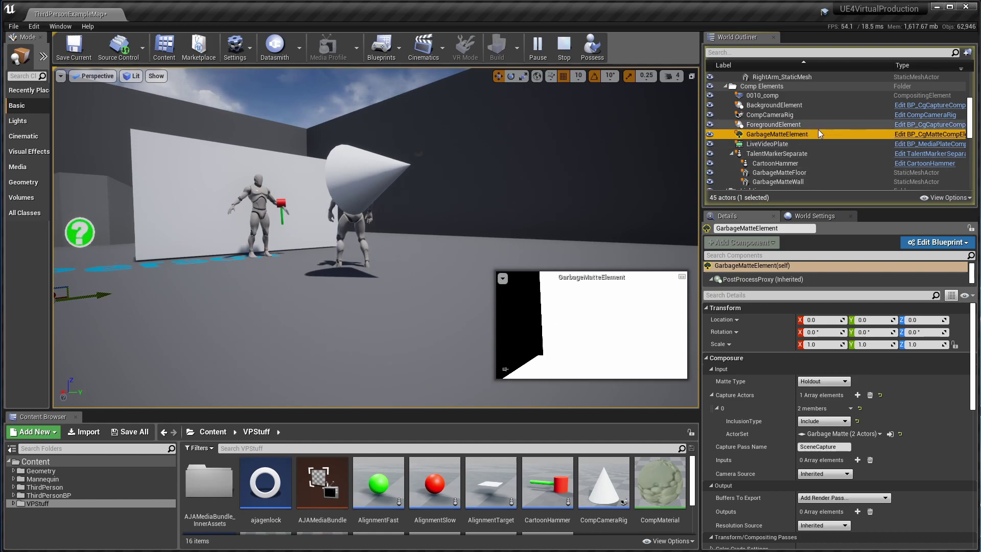
Preview the ForegroundElement, BackgroundElement and then the 0010_comp renders in turn.
{"action": "left_click", "coordinate": [787, 128]}
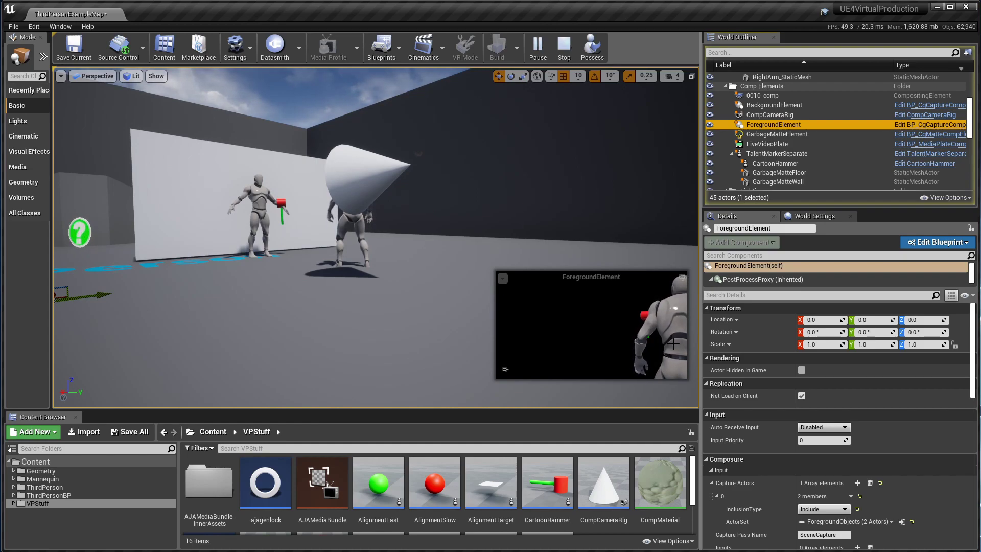
{"action": "left_click", "coordinate": [775, 106]}
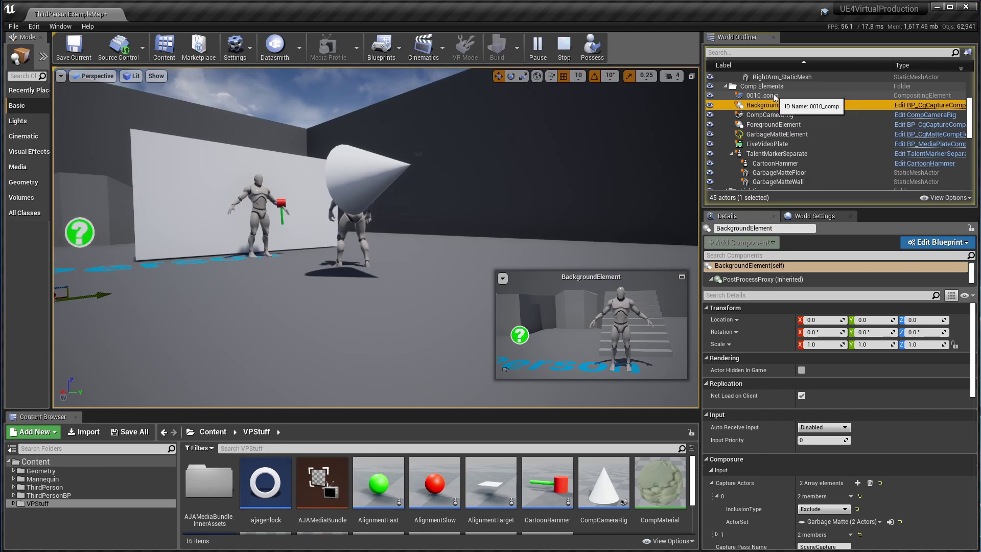
{"action": "left_click", "coordinate": [774, 96]}
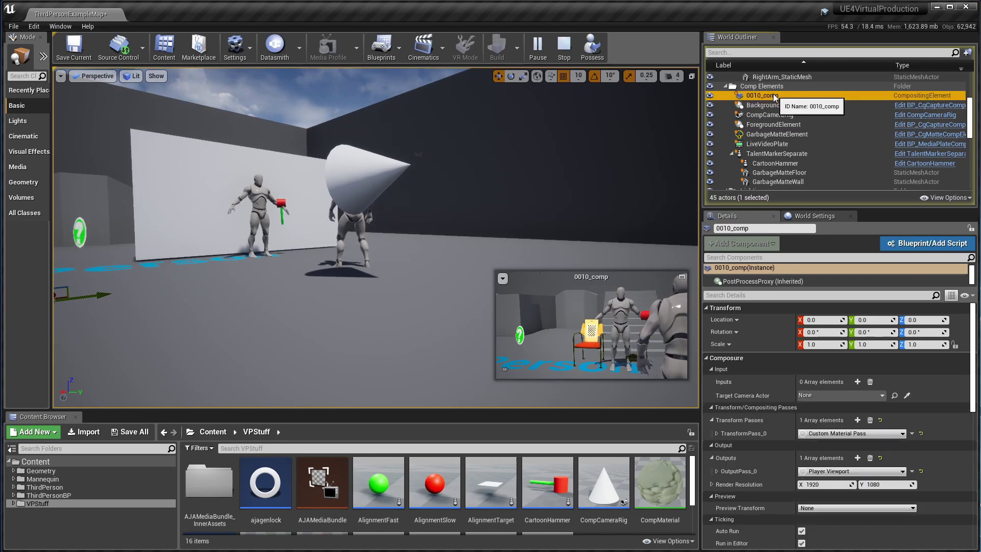
Possess the player with F8 to view the composited chair in the running level.
{"action": "key", "text": "F8"}
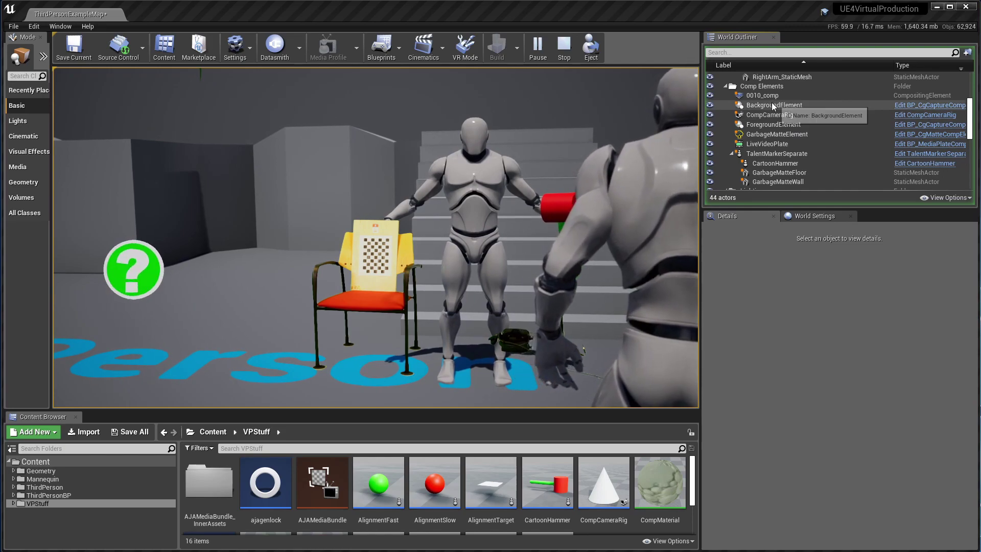
Select CompCameraRig's camera component and keep its filmback preset at 16:9 DSLR.
{"action": "left_click", "coordinate": [758, 117]}
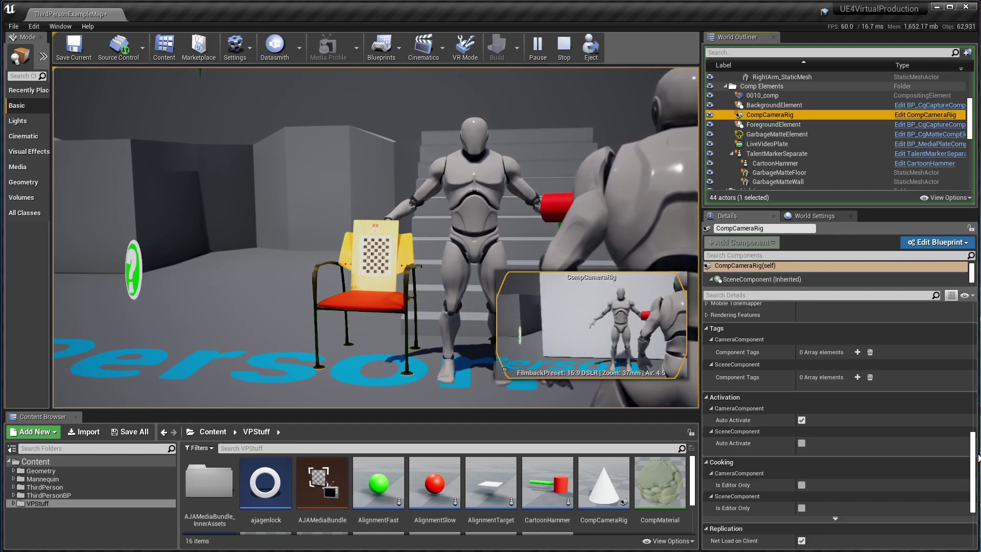
{"action": "left_click_drag", "start_coordinate": [973, 449], "coordinate": [977, 306]}
{"action": "left_click_drag", "start_coordinate": [972, 271], "coordinate": [972, 281]}
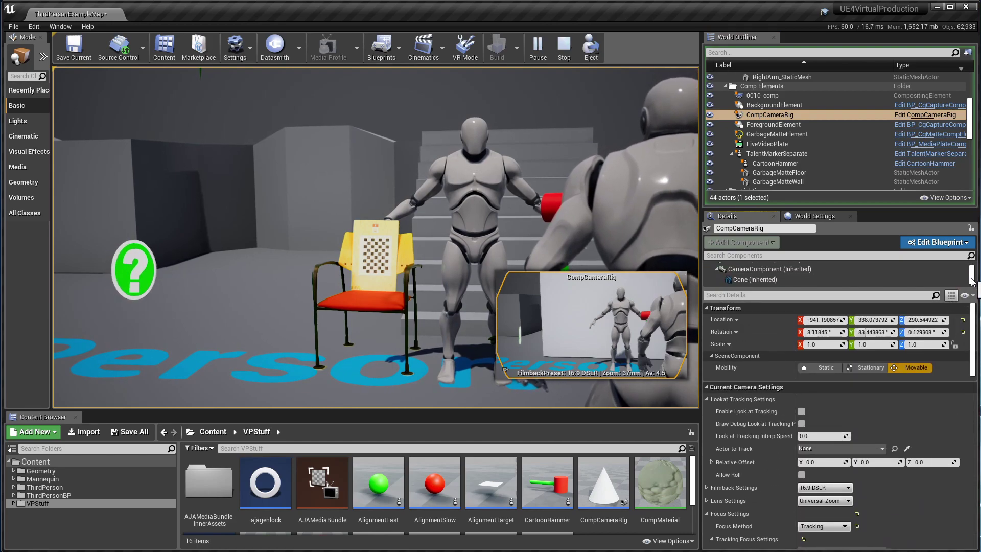
{"action": "left_click", "coordinate": [774, 269]}
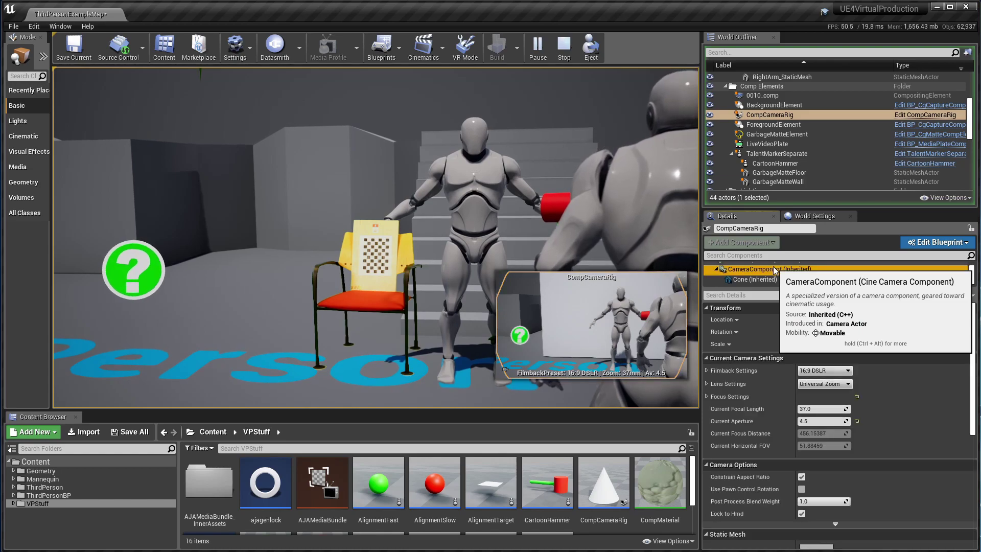
{"action": "left_click", "coordinate": [707, 370]}
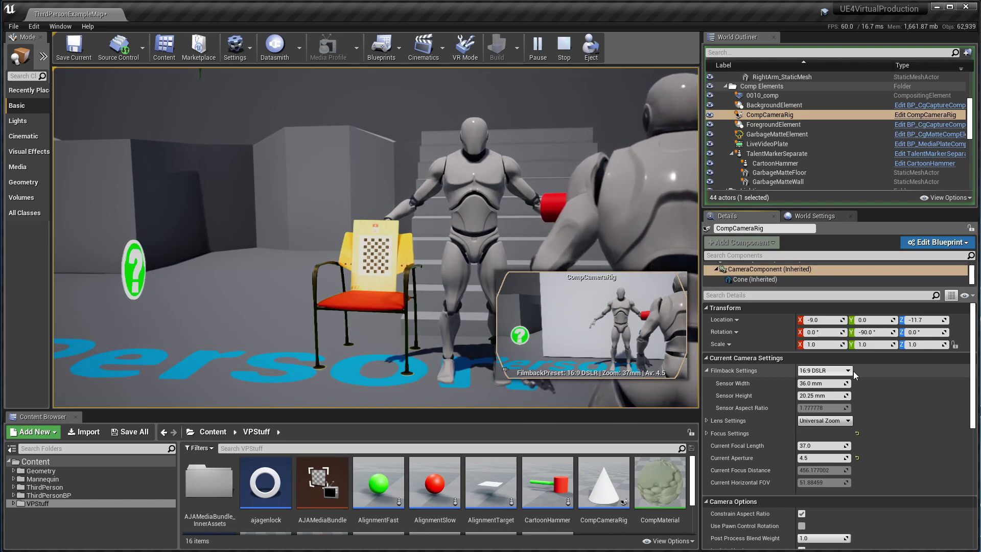
{"action": "left_click", "coordinate": [837, 371]}
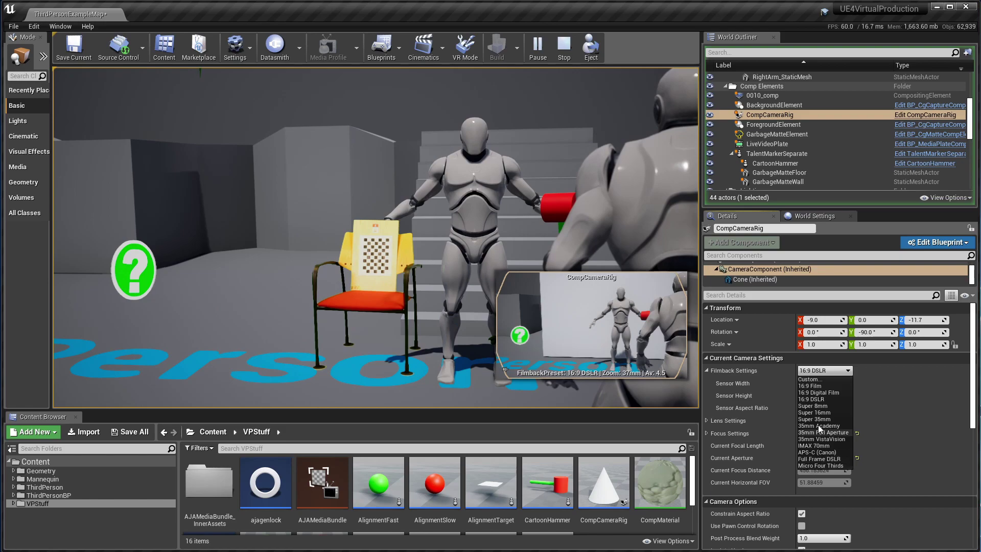
{"action": "left_click", "coordinate": [815, 399]}
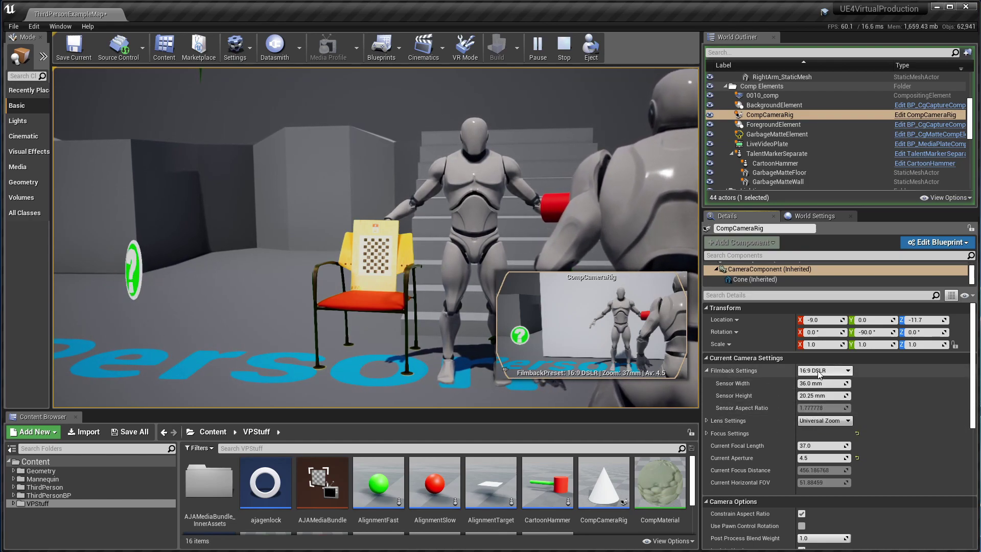
Collapse Lens Settings and expand Focus Settings to show the Tracking focus method.
{"action": "left_click", "coordinate": [707, 421]}
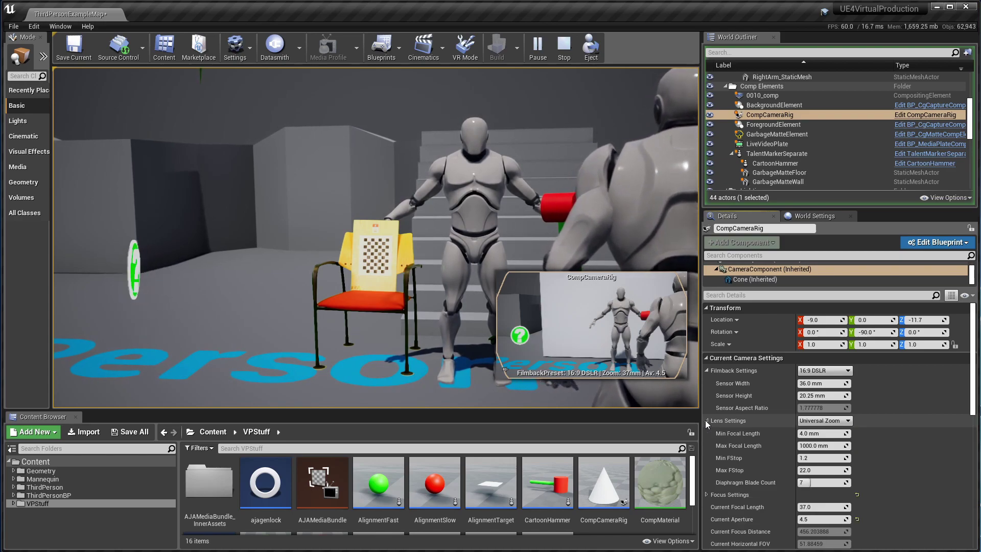
{"action": "left_click", "coordinate": [707, 421]}
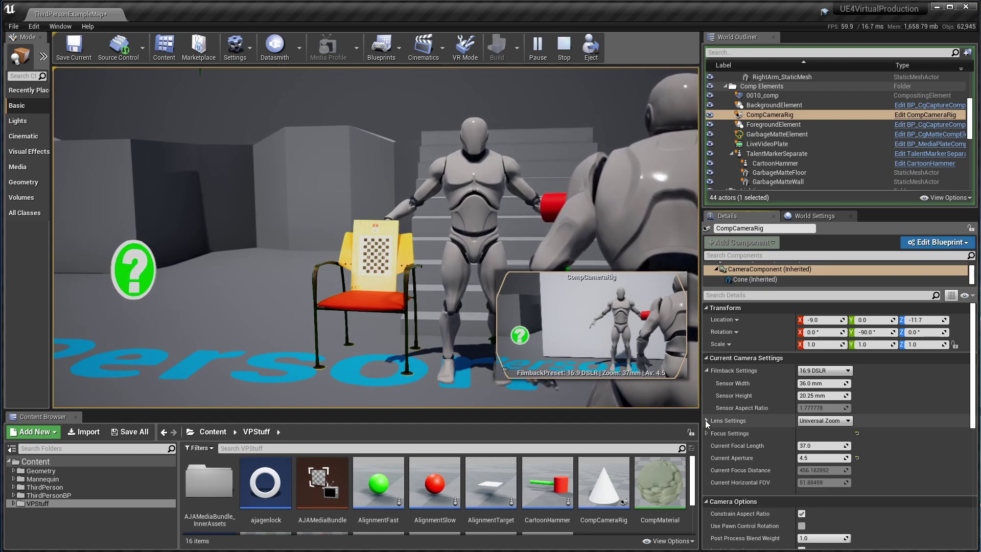
{"action": "left_click", "coordinate": [707, 433]}
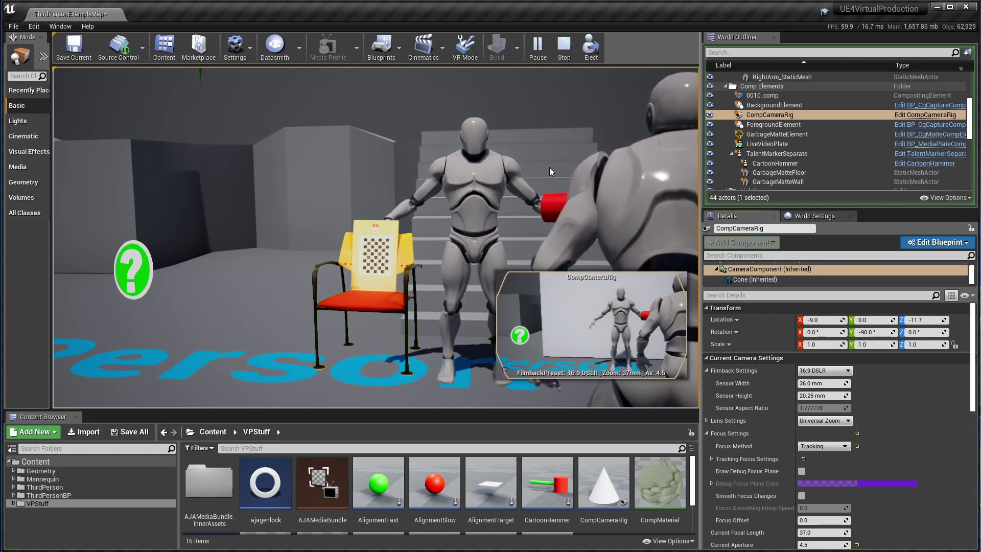
Collapse and re-expand Focus Settings, then scroll through the CompCameraRig Details panel.
{"action": "scroll", "coordinate": [792, 426], "scroll_direction": "down", "scroll_amount": 5}
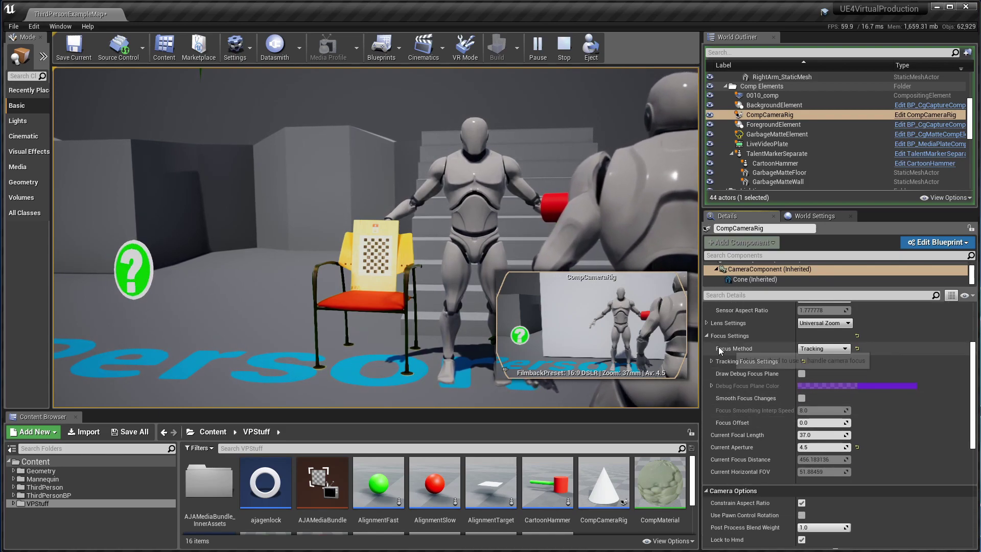
{"action": "left_click", "coordinate": [708, 336]}
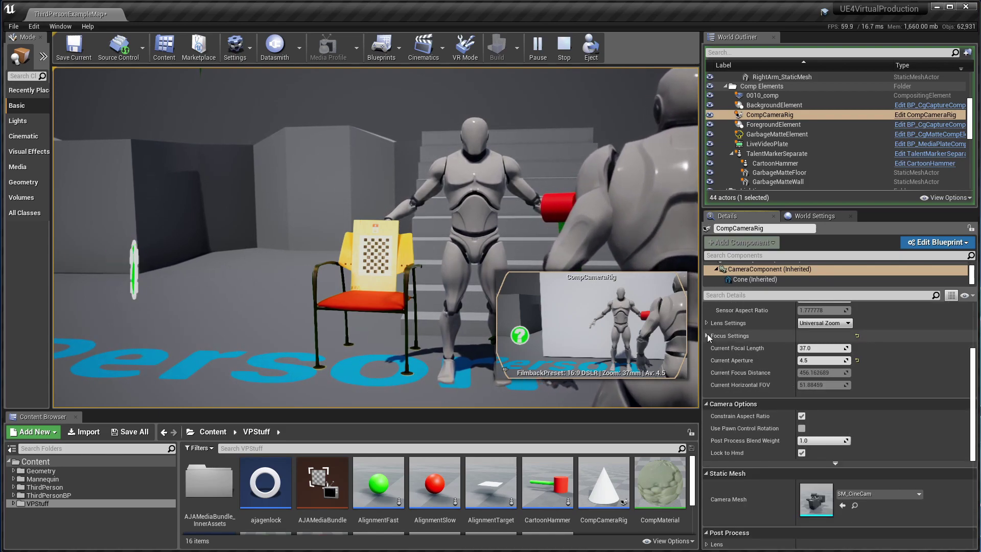
{"action": "left_click", "coordinate": [707, 335]}
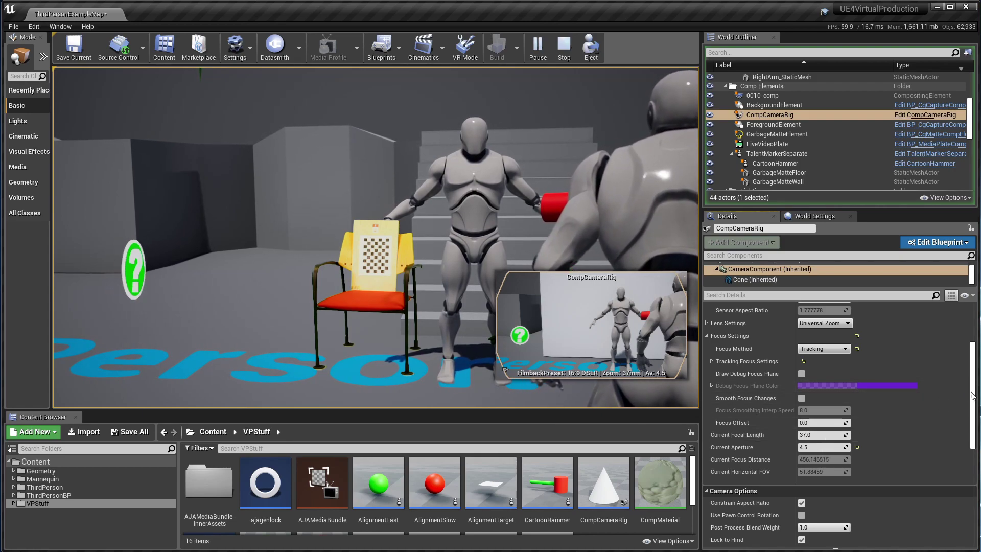
{"action": "scroll", "coordinate": [976, 404], "scroll_direction": "down", "scroll_amount": 1}
{"action": "scroll", "coordinate": [976, 403], "scroll_direction": "down", "scroll_amount": 2}
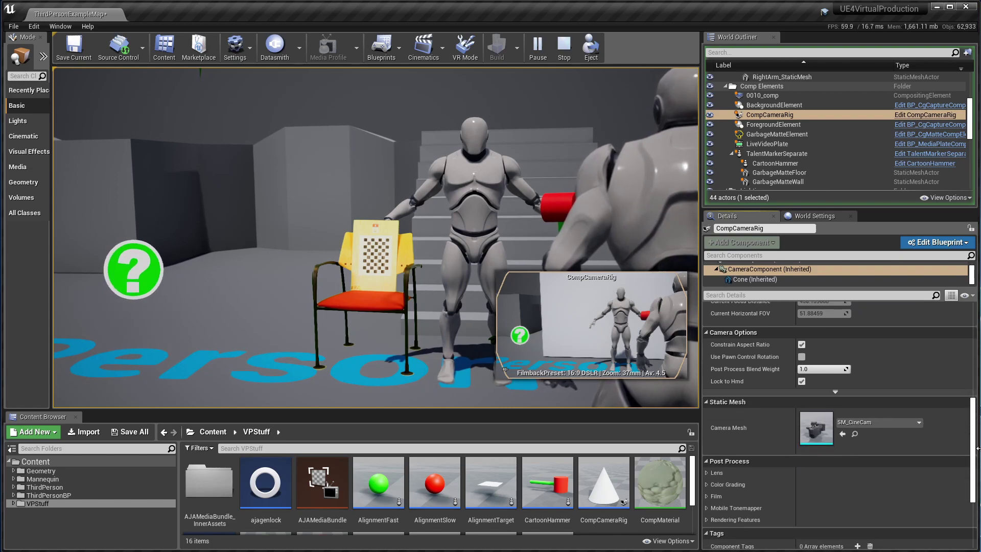
{"action": "scroll", "coordinate": [838, 424], "scroll_direction": "up", "scroll_amount": 5}
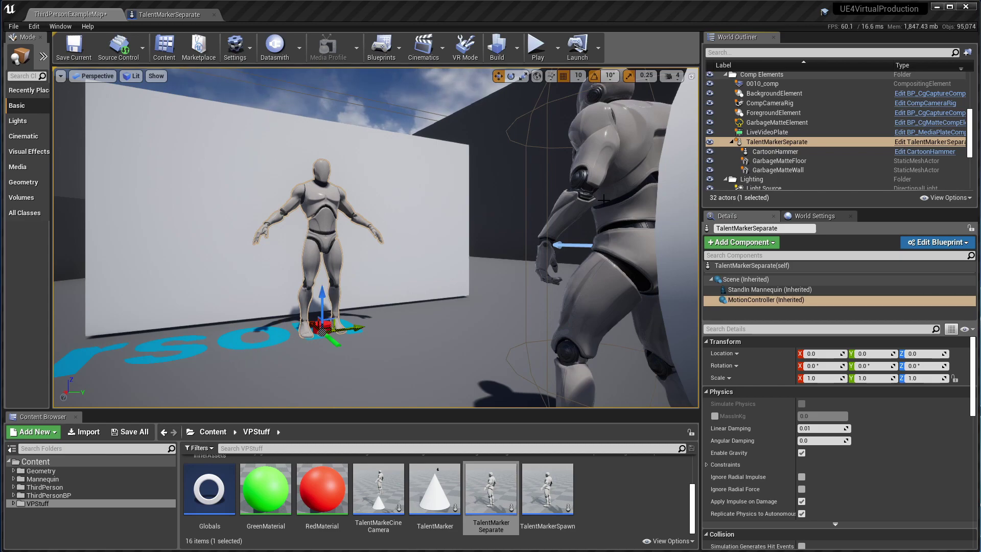
Attach CartoonHammer to TalentMarkerSeparate, then reselect the marker after checking CompCameraRig.
{"action": "left_click", "coordinate": [773, 144]}
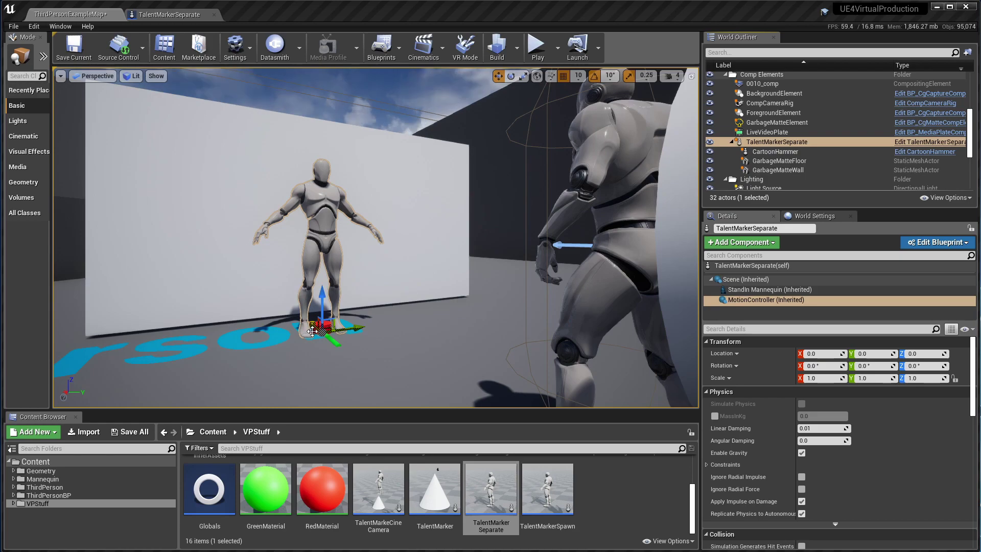
{"action": "right_click", "coordinate": [786, 151]}
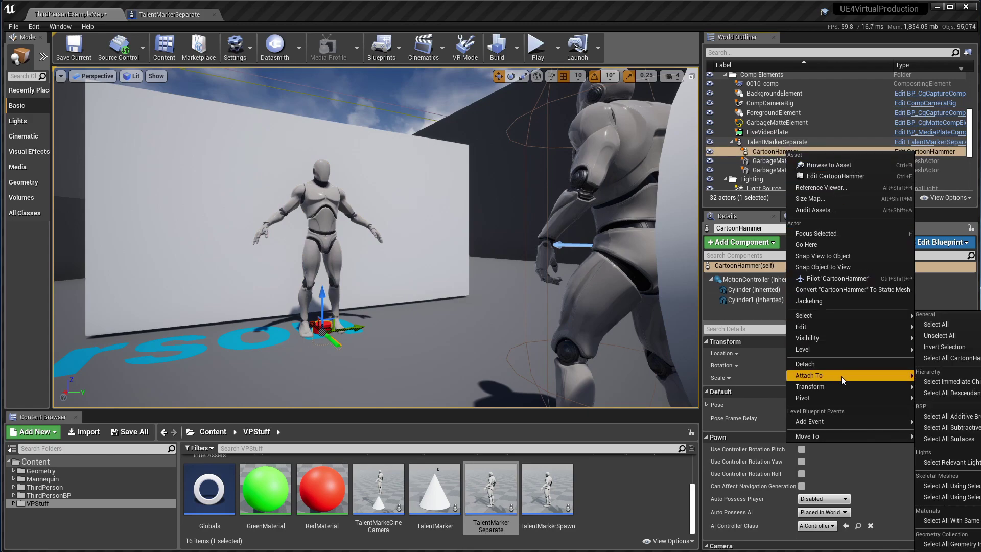
{"action": "mouse_move", "coordinate": [845, 374]}
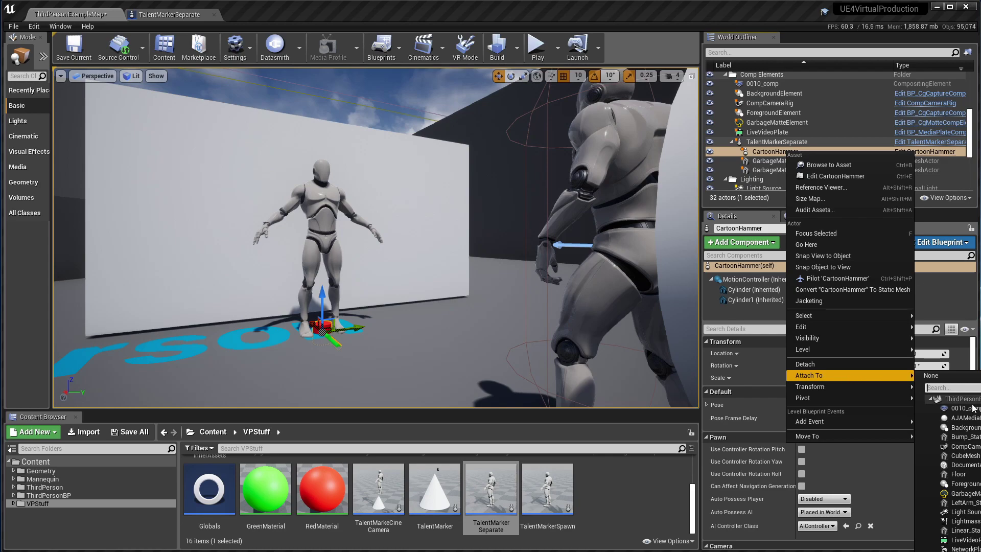
{"action": "scroll", "coordinate": [951, 493], "scroll_direction": "down", "scroll_amount": 3}
{"action": "scroll", "coordinate": [951, 491], "scroll_direction": "down", "scroll_amount": 2}
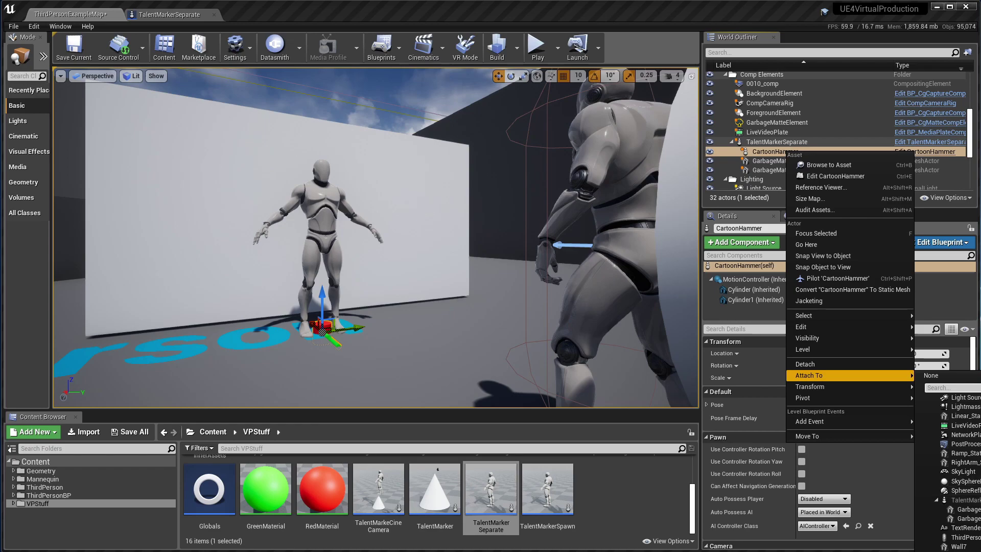
{"action": "left_click", "coordinate": [958, 500]}
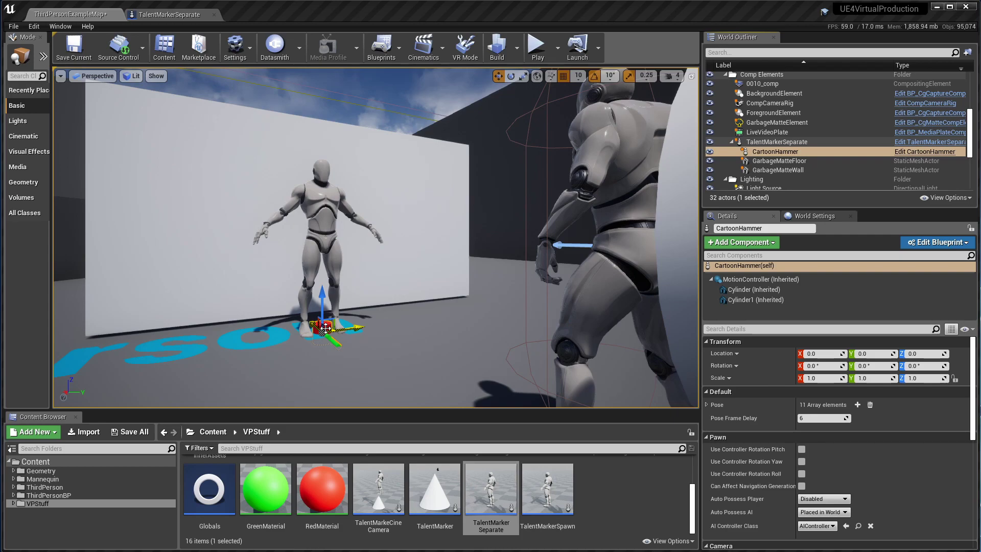
{"action": "left_click", "coordinate": [770, 103]}
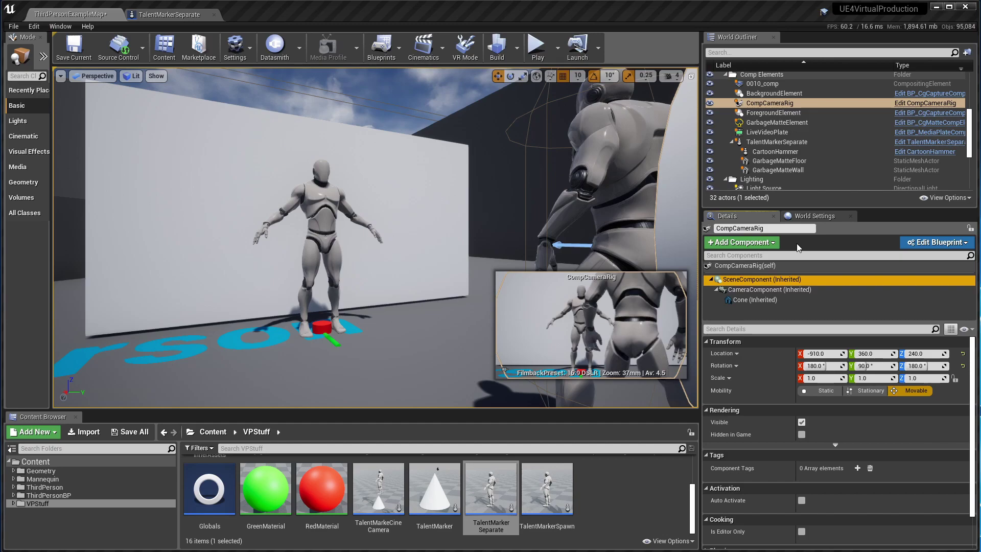
{"action": "left_click", "coordinate": [791, 143]}
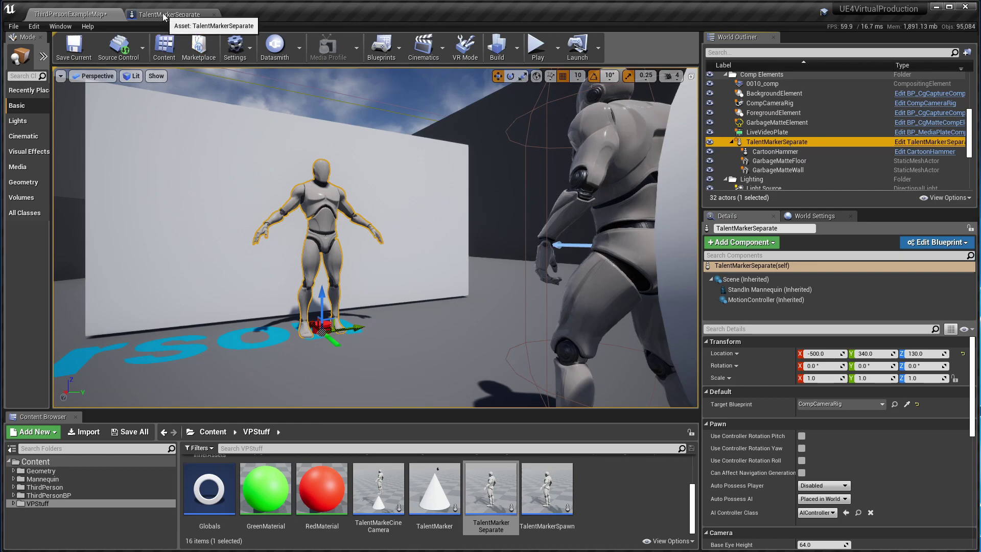
{"action": "double_click", "coordinate": [487, 492]}
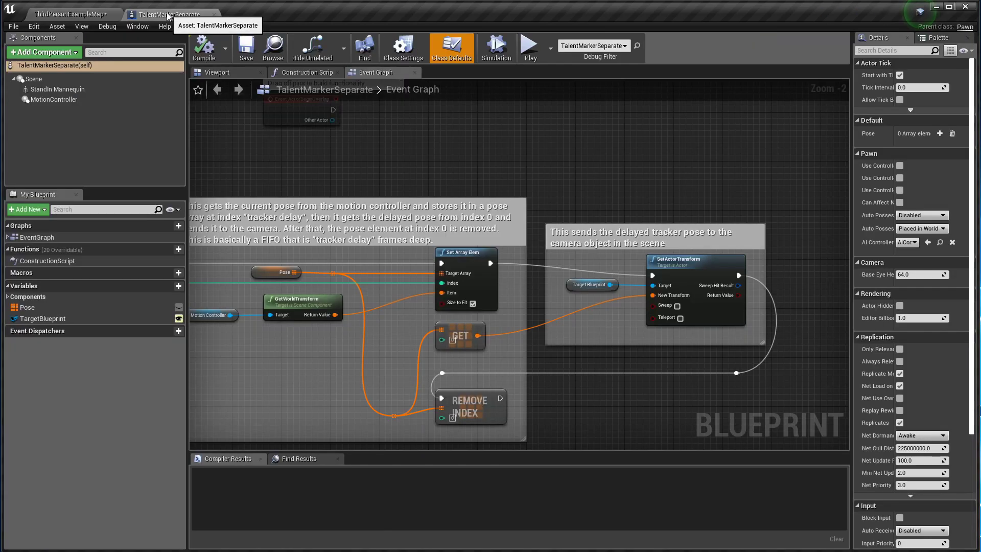
{"action": "left_click_drag", "start_coordinate": [462, 345], "coordinate": [302, 358]}
{"action": "scroll", "coordinate": [368, 168], "scroll_direction": "up", "scroll_amount": 1}
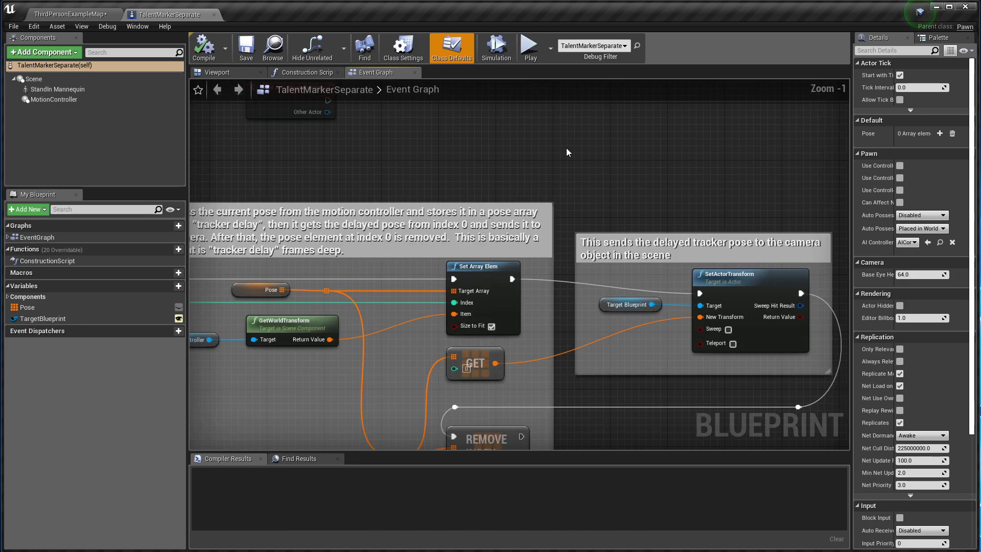
{"action": "scroll", "coordinate": [568, 146], "scroll_direction": "down", "scroll_amount": 5}
{"action": "scroll", "coordinate": [568, 147], "scroll_direction": "up", "scroll_amount": 2}
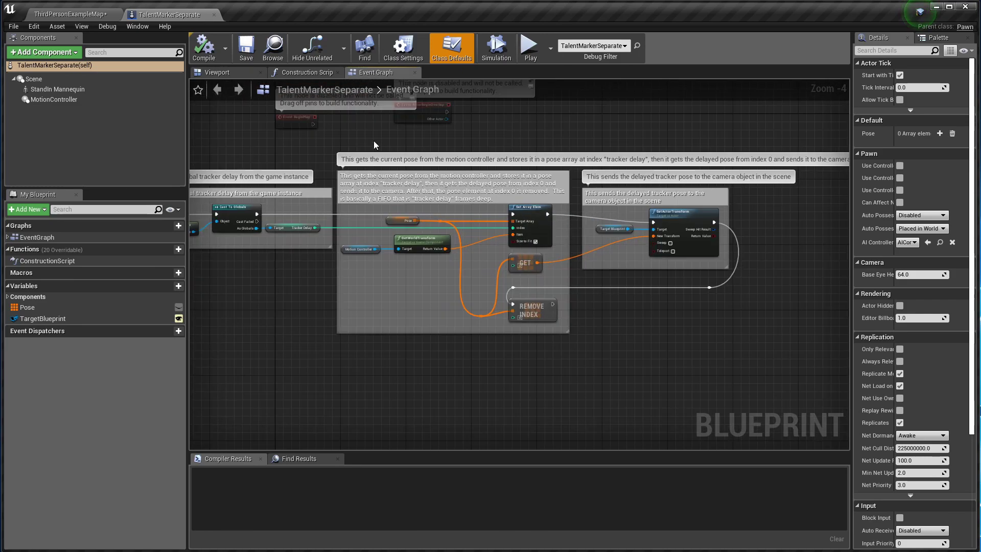
{"action": "right_click_drag", "start_coordinate": [304, 137], "coordinate": [446, 200]}
{"action": "scroll", "coordinate": [446, 201], "scroll_direction": "up", "scroll_amount": 2}
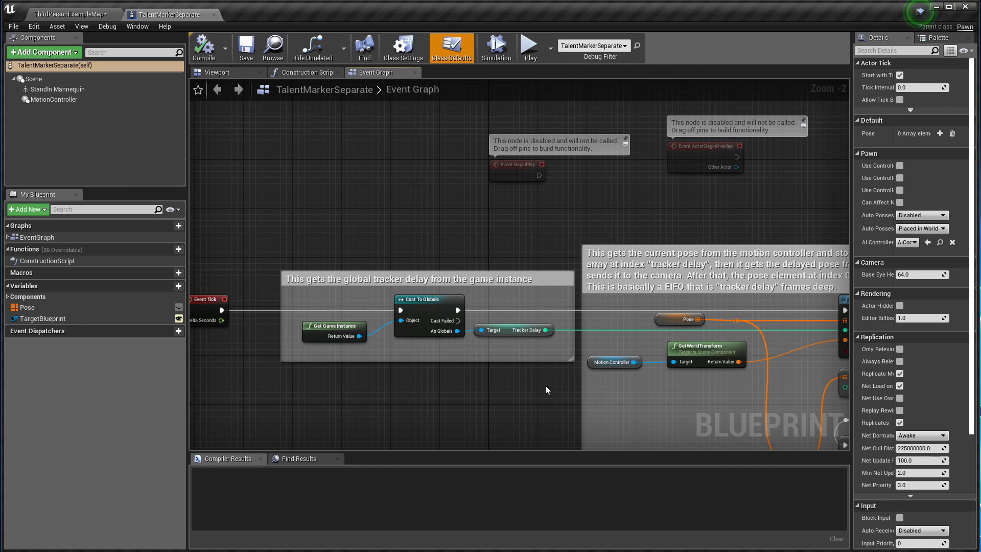
Pan the blueprint graph from the pose FIFO comment to the SetActorTransform node.
{"action": "right_click_drag", "start_coordinate": [533, 392], "coordinate": [306, 307]}
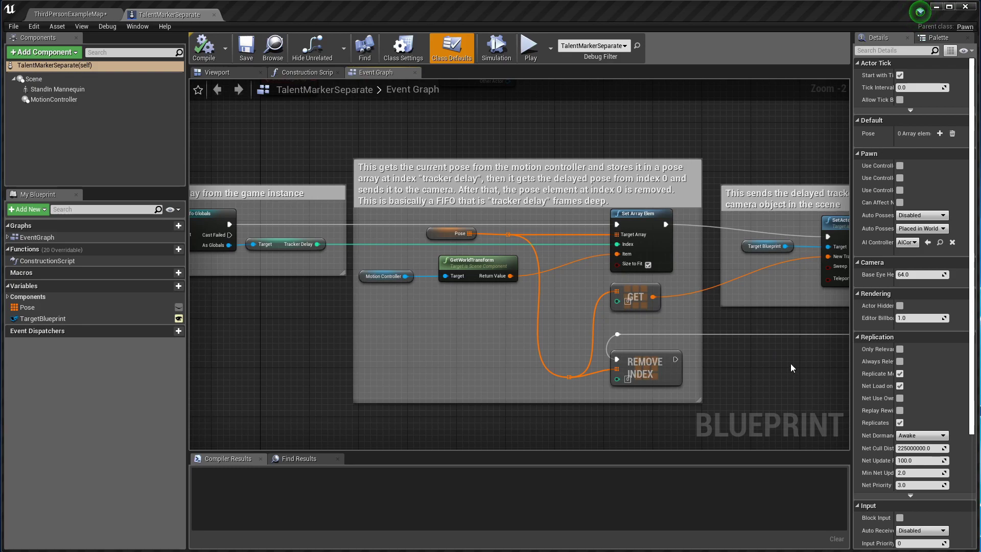
{"action": "scroll", "coordinate": [801, 362], "scroll_direction": "up", "scroll_amount": 1}
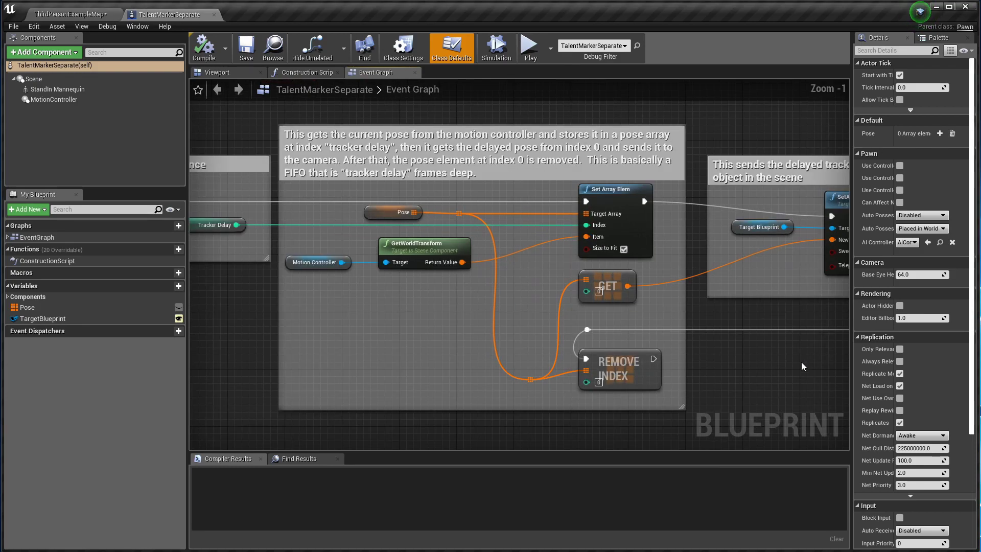
{"action": "right_click_drag", "start_coordinate": [801, 362], "coordinate": [552, 361]}
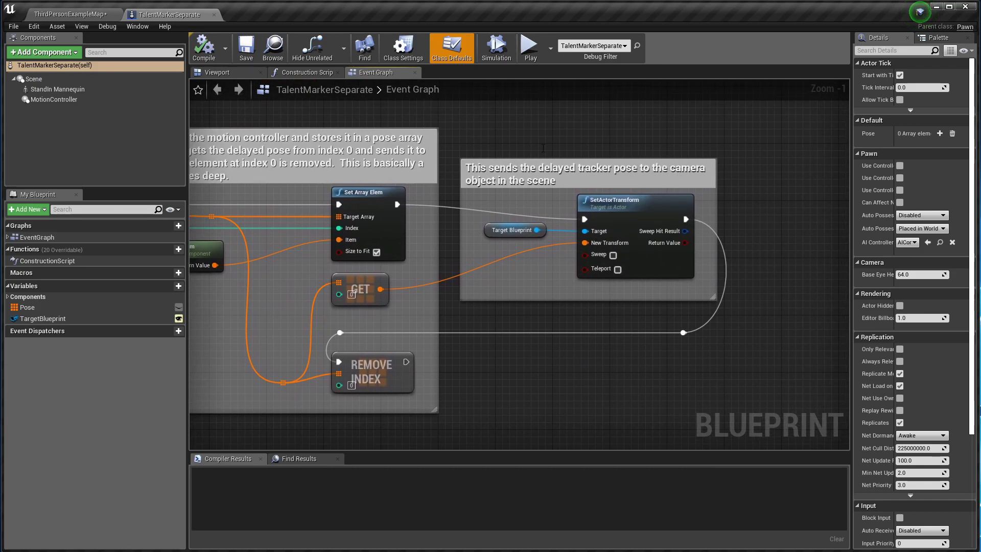
{"action": "mouse_move", "coordinate": [518, 232]}
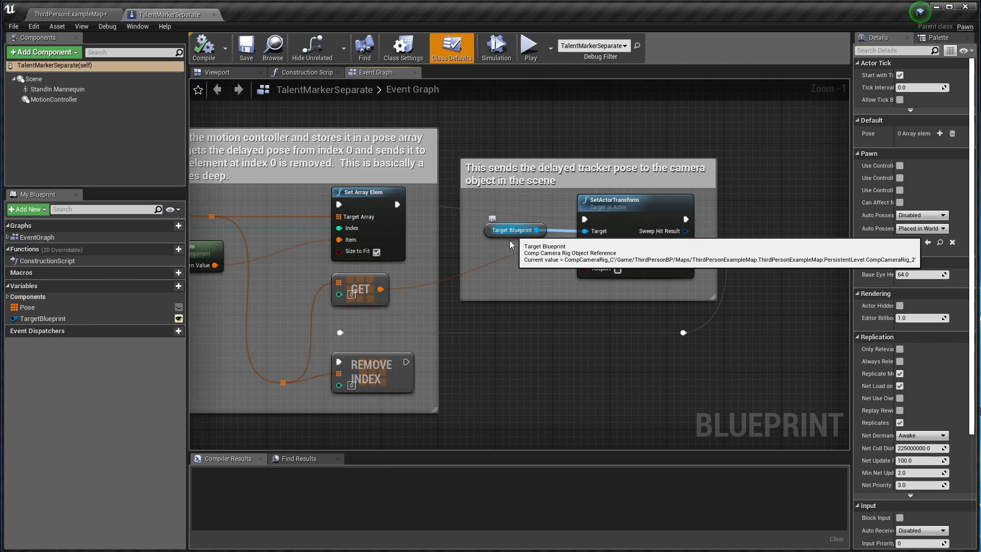
{"action": "mouse_move", "coordinate": [600, 243]}
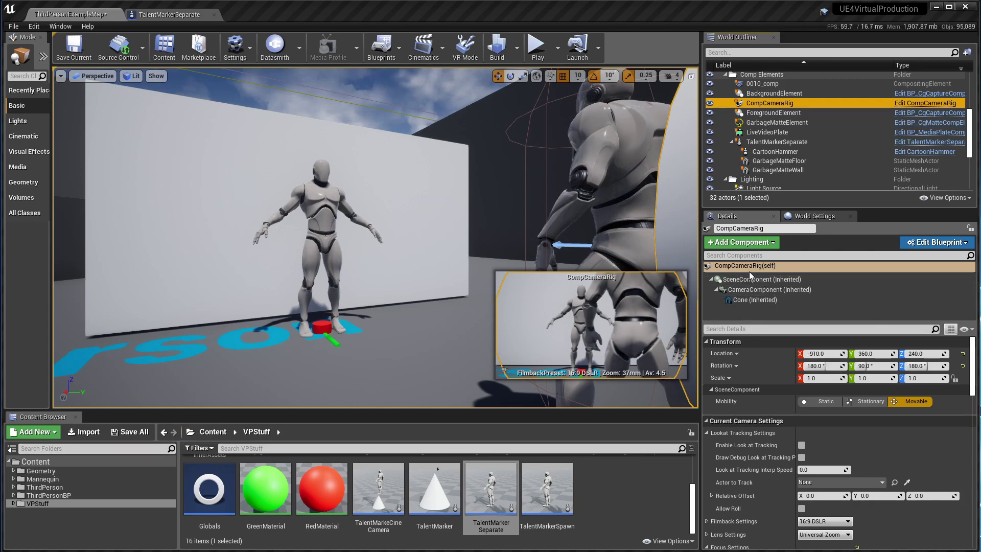
Inspect the CompCameraRig root component and its CameraComponent in the Details panel.
{"action": "left_click", "coordinate": [748, 267]}
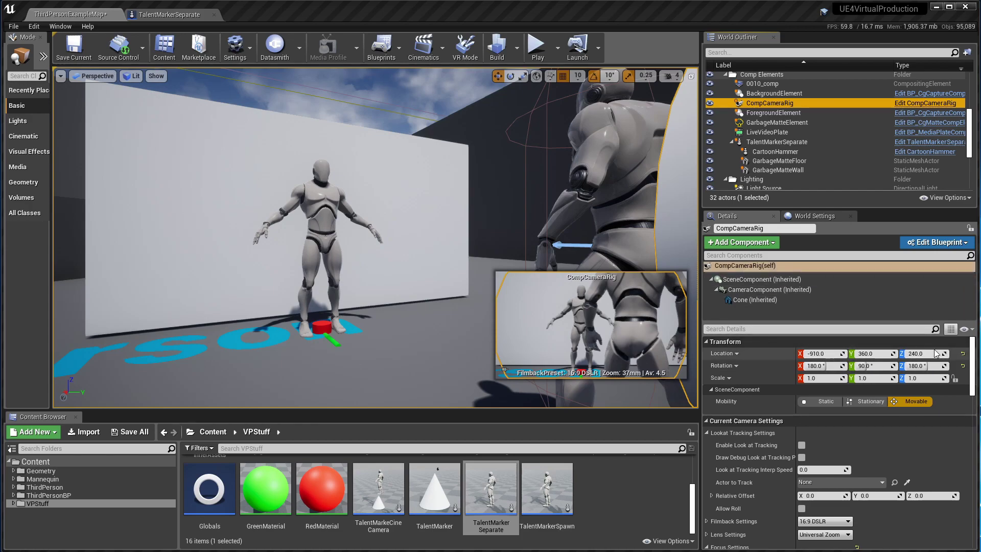
{"action": "left_click", "coordinate": [763, 290]}
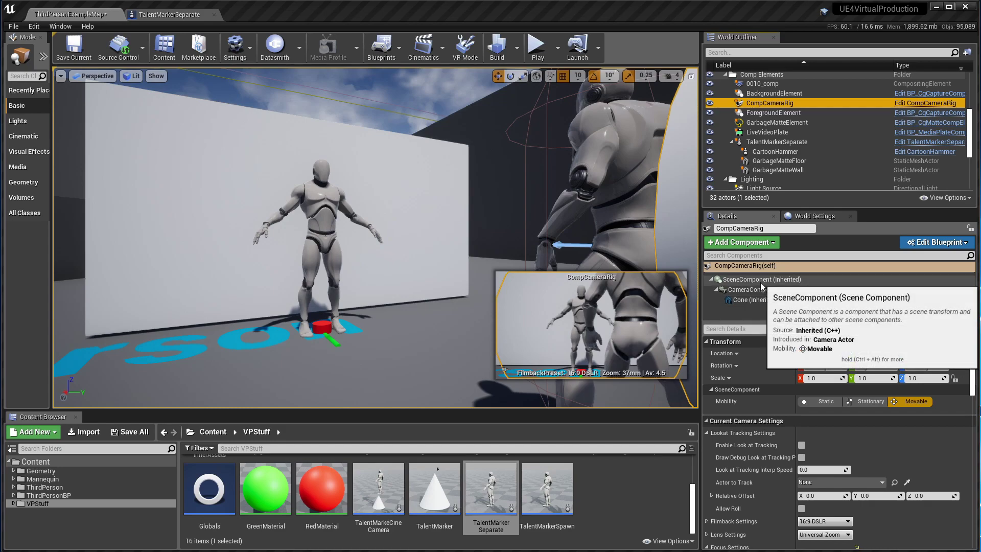